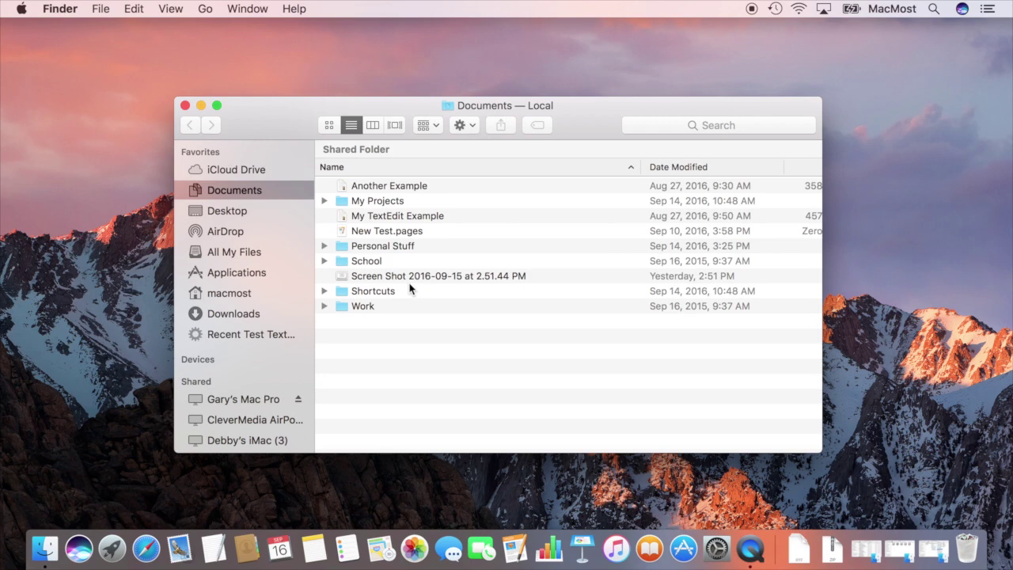
Turn on 'Keep folders on top when sorting by name' in Finder's Advanced preferences.
click(58, 8)
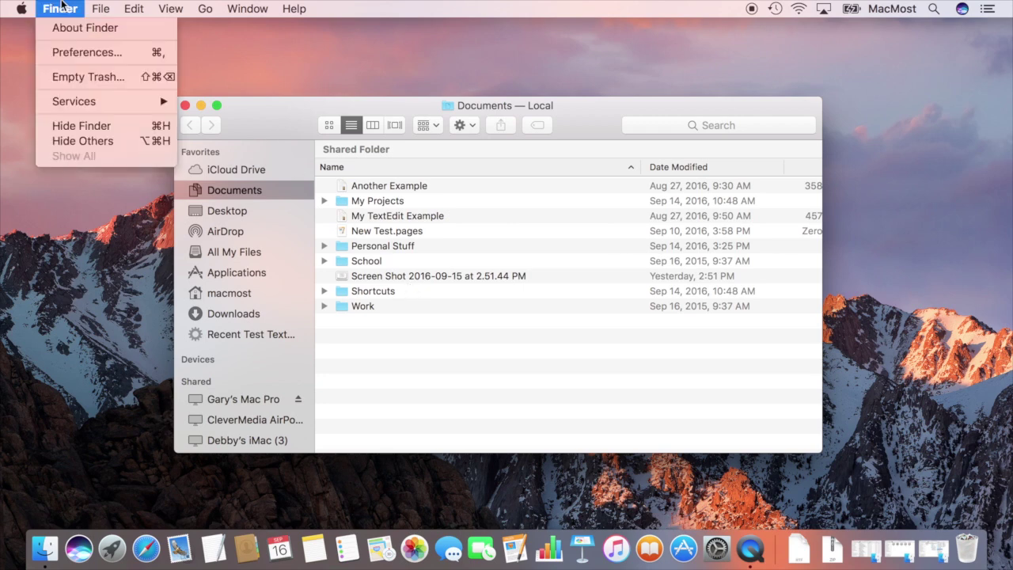
click(69, 50)
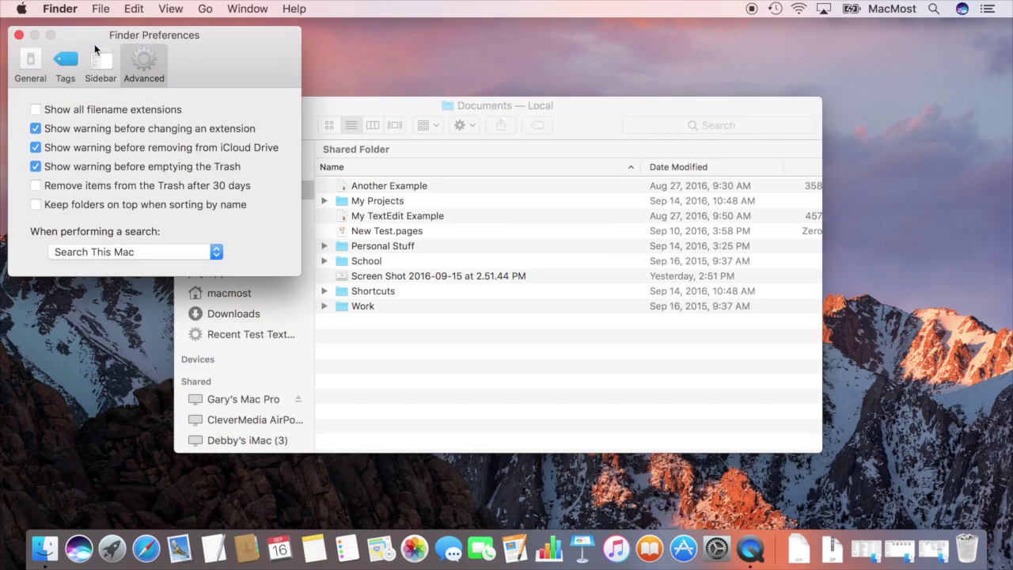
click(37, 205)
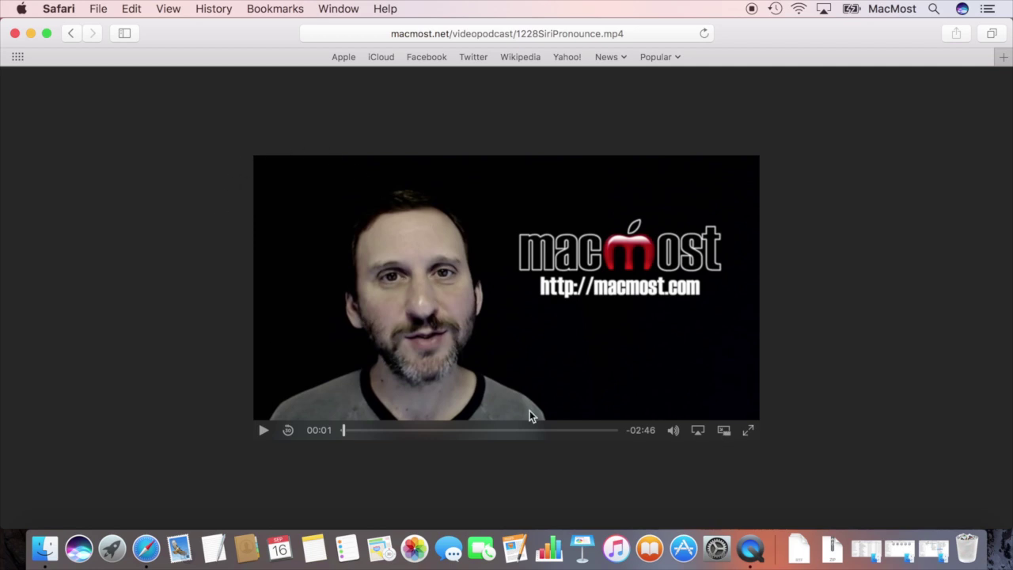
Pop the video into Picture in Picture, dock it lower-right, shrink it, then re-detach it.
click(724, 432)
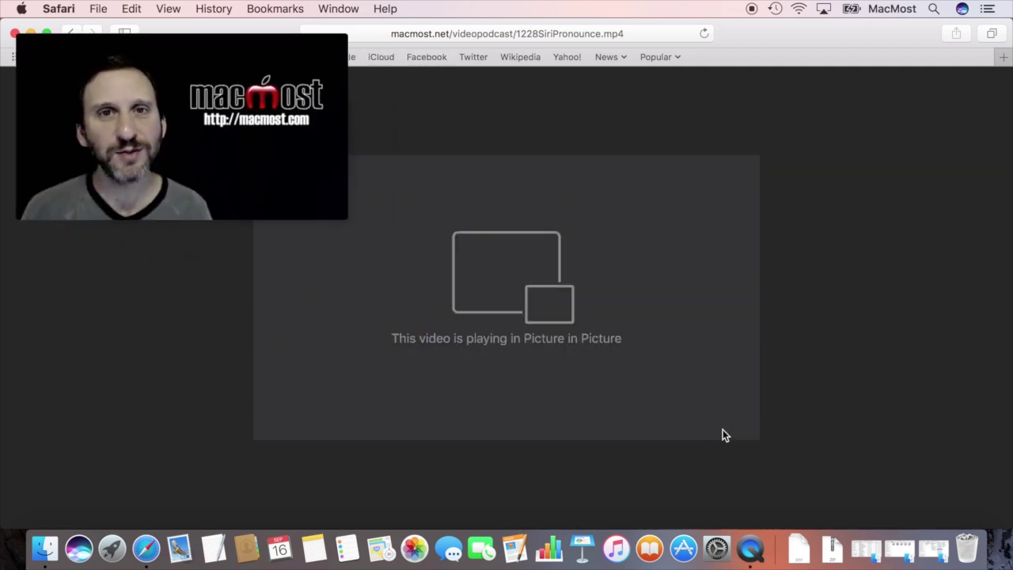
mouse_move(100, 52)
mouse_down()
mouse_move(480, 135)
mouse_move(656, 90)
mouse_up()
drag(780, 49, 817, 225)
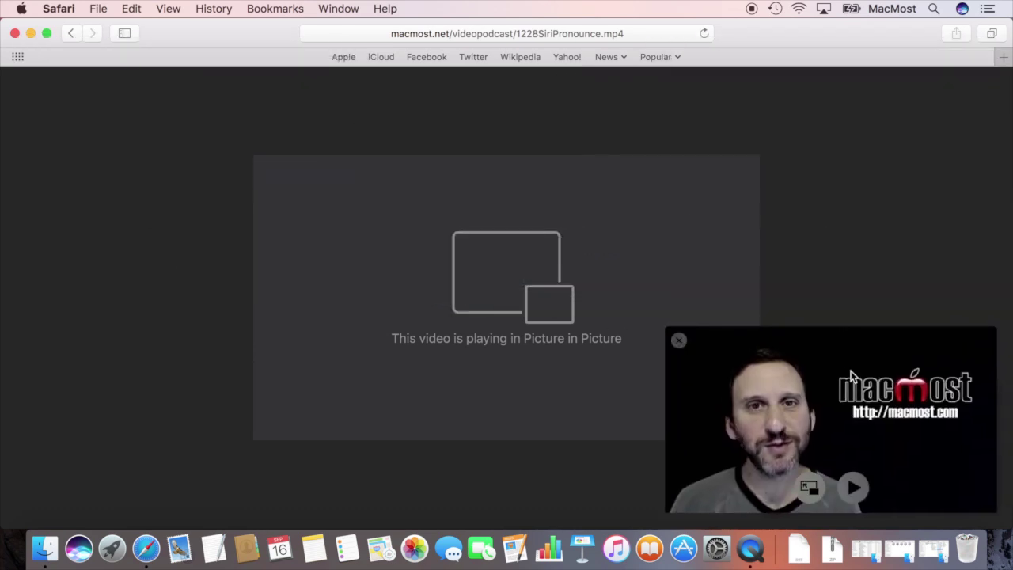
drag(988, 511, 963, 488)
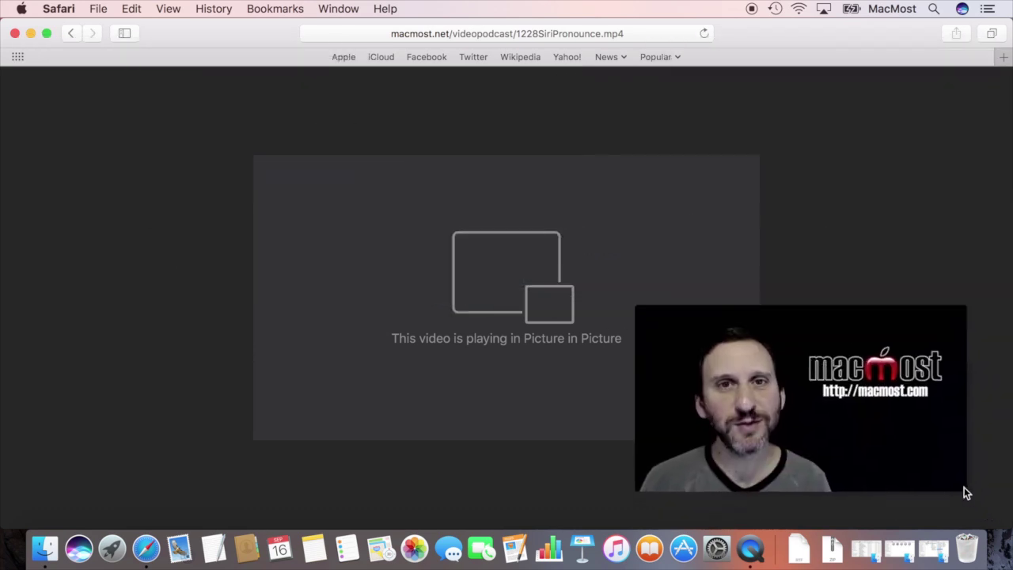
mouse_move(667, 329)
mouse_down()
mouse_move(858, 448)
mouse_move(709, 353)
mouse_up()
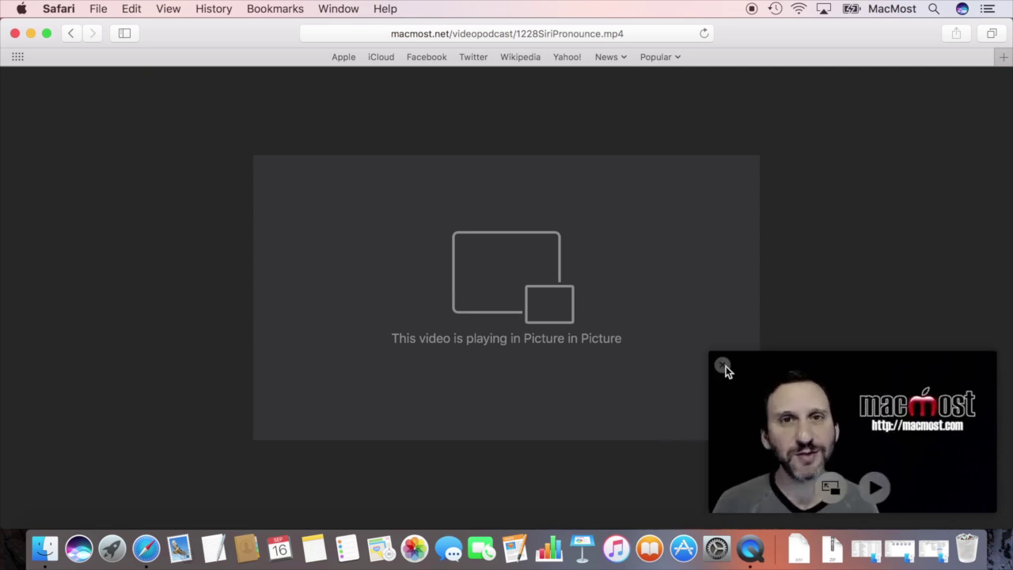
click(830, 486)
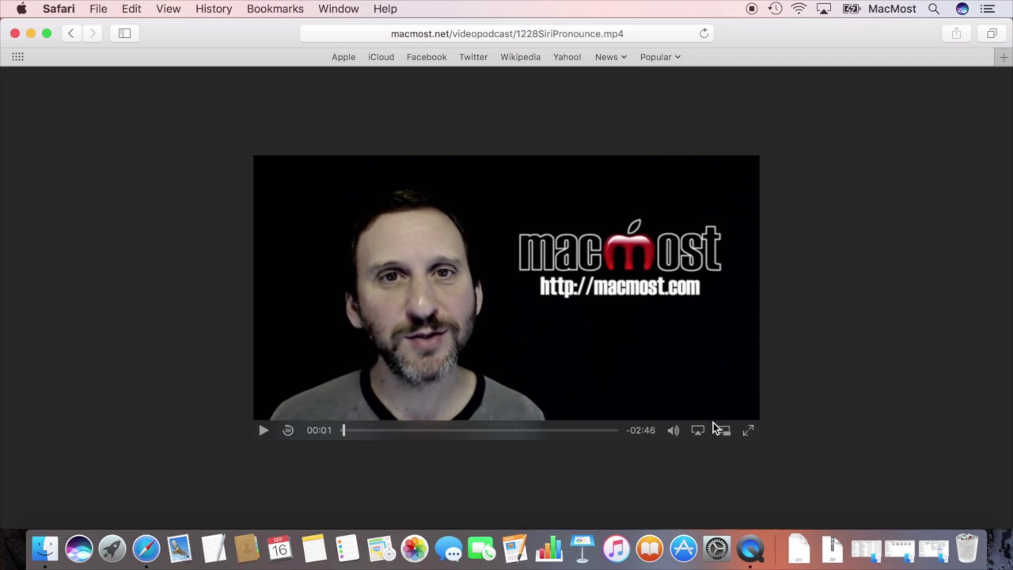
click(723, 430)
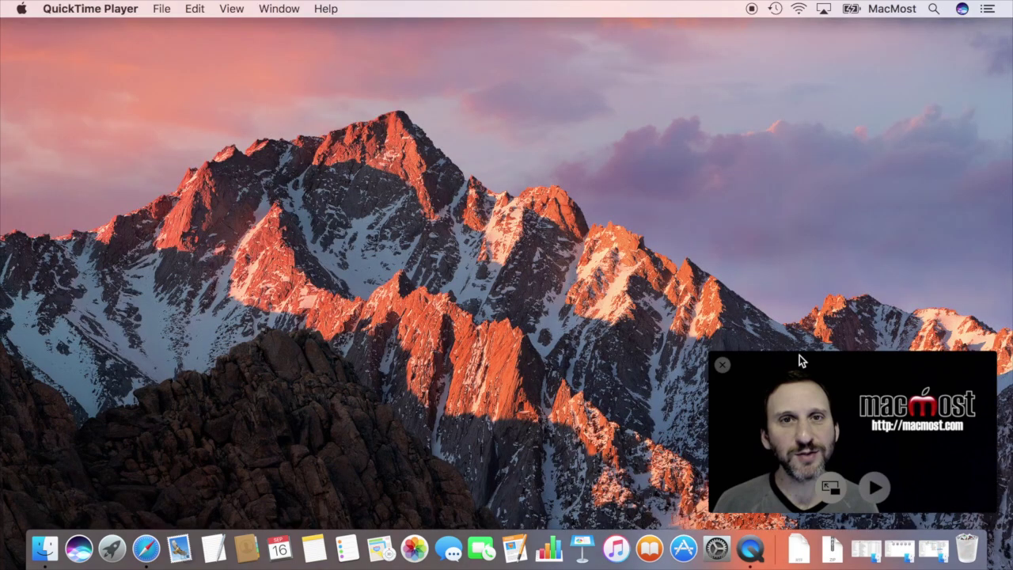
Drag the floating video across the desktop to the bottom-left, then return it to the page.
drag(799, 355, 320, 151)
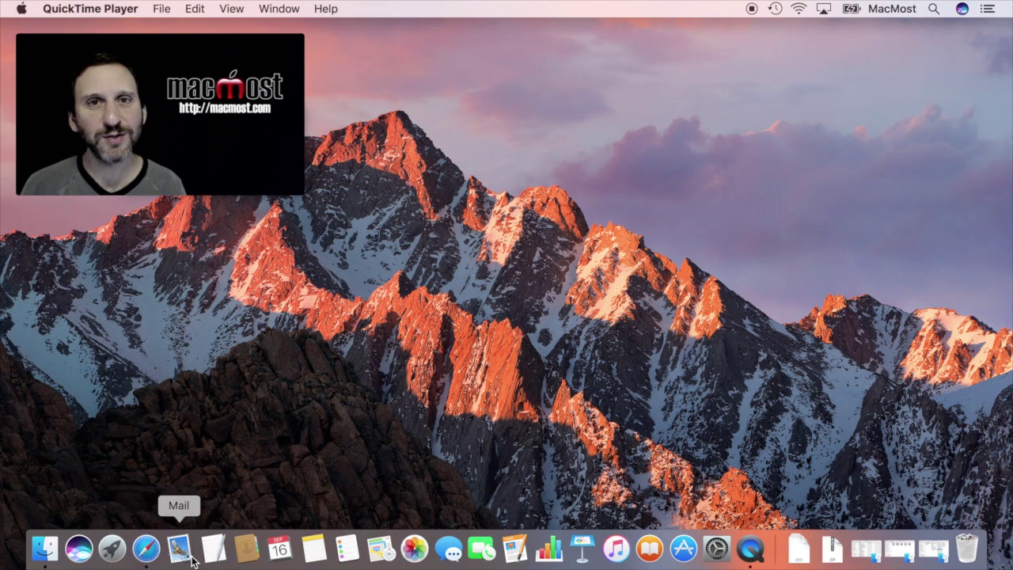
drag(113, 77, 126, 262)
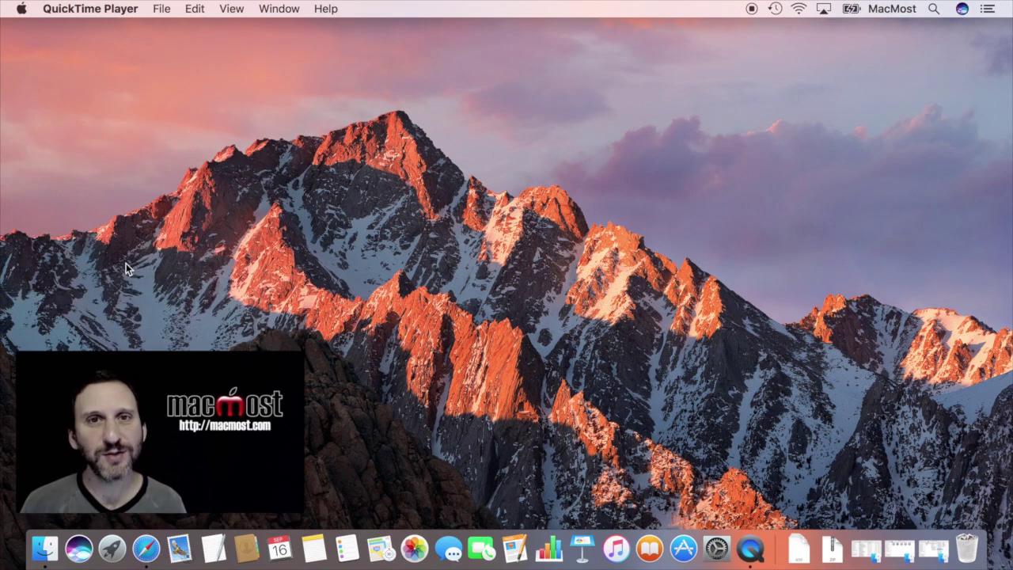
mouse_move(158, 431)
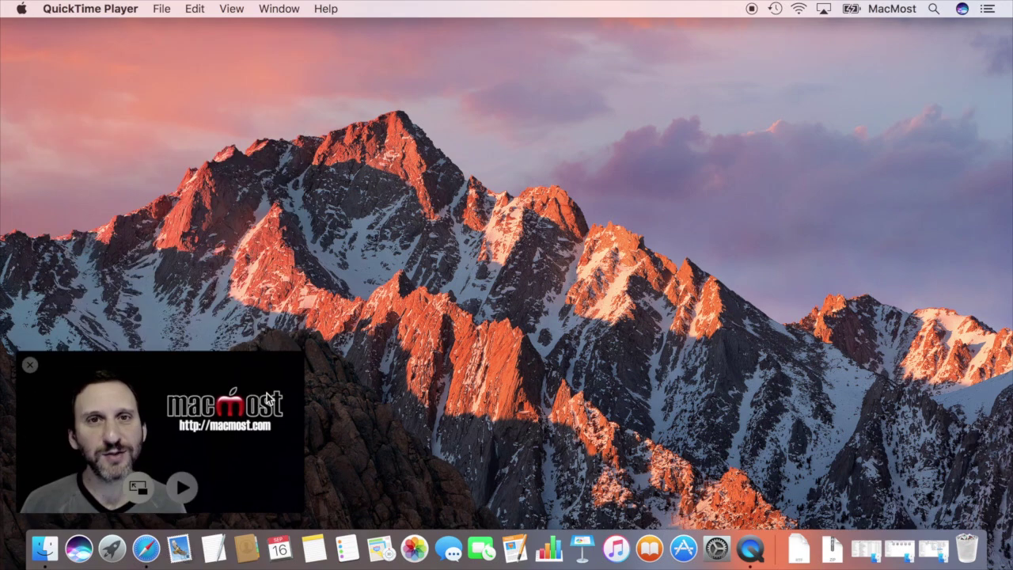
click(137, 489)
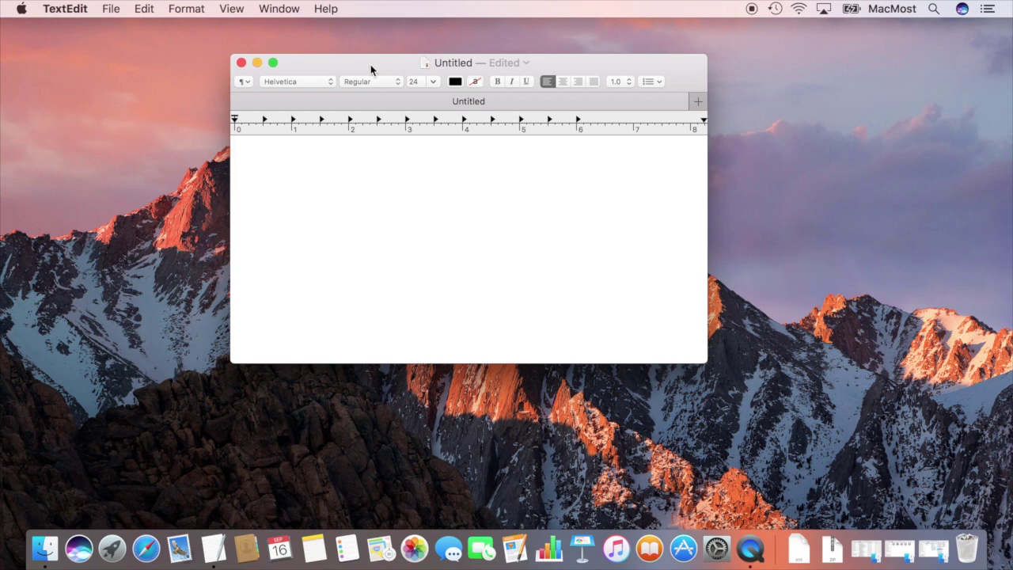
Type 'This is a sentence' in TextEdit, trim the trailing spaces, then erase all the text.
text(This is )
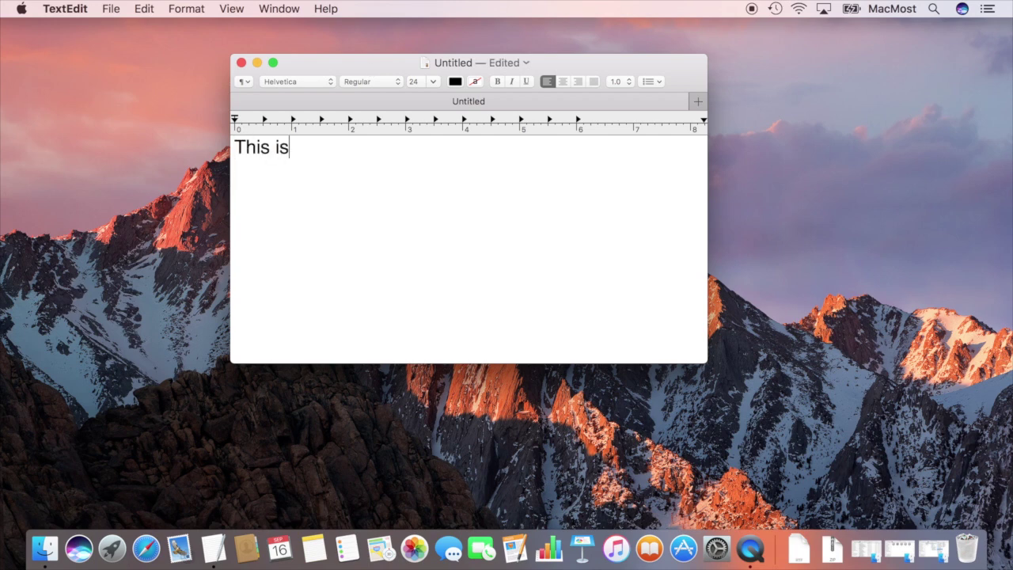
text(a senten)
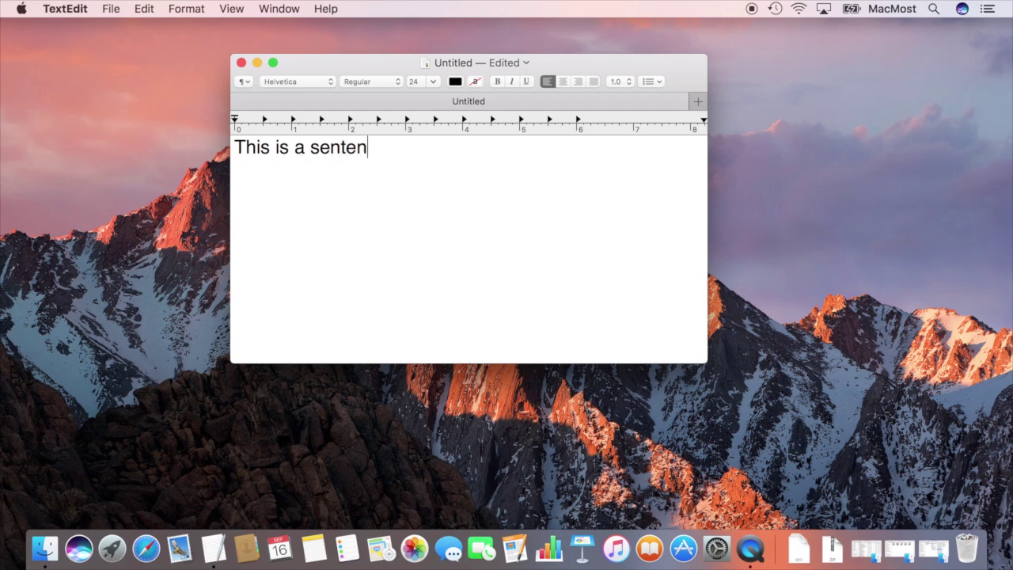
text(ce)
key(BackSpace)
key(BackSpace)
key(super+a)
key(BackSpace)
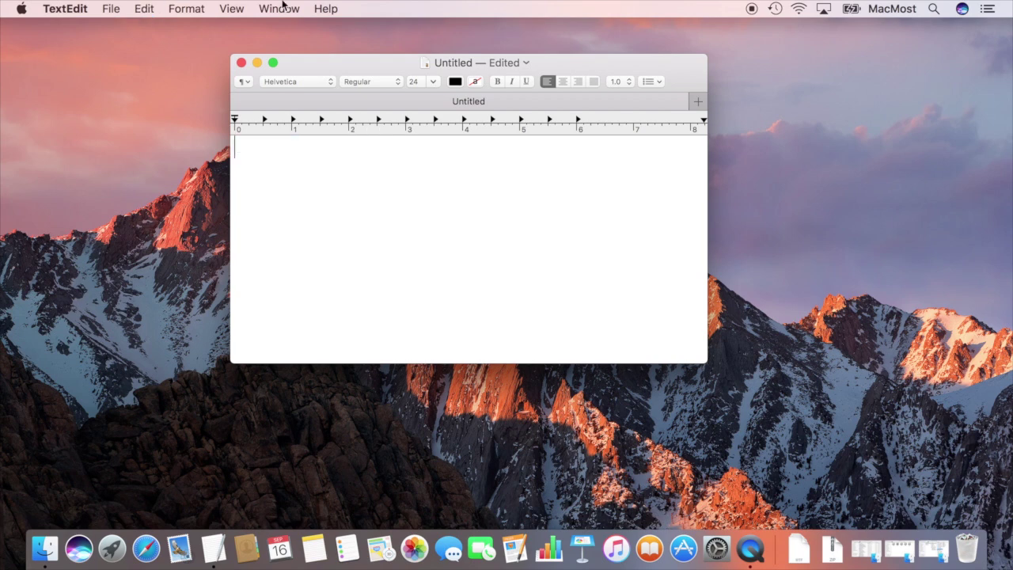
click(22, 9)
Enable 'Add period with double-space' in Keyboard Text settings, then retype 'This is a sentence'.
click(38, 50)
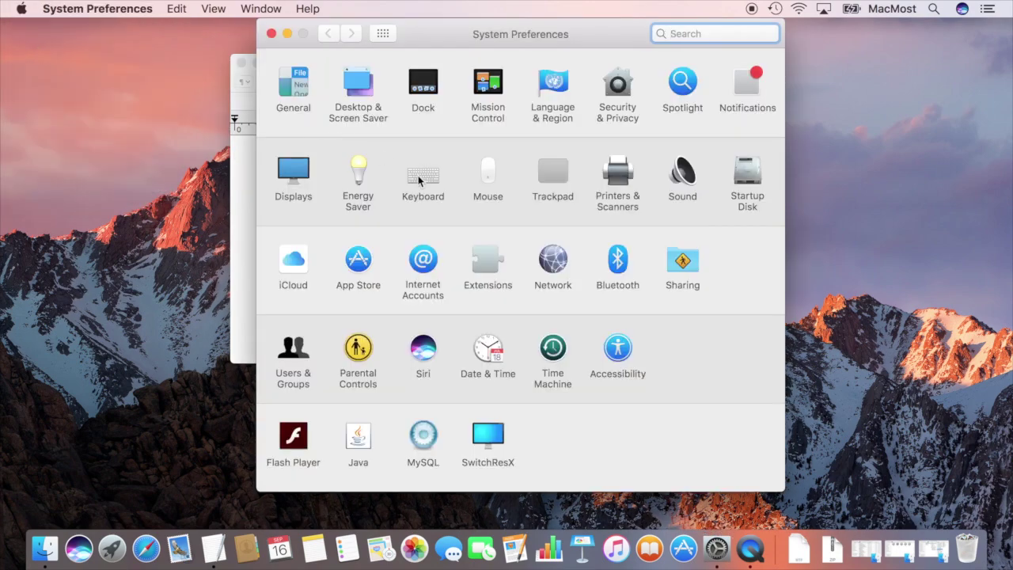
click(423, 178)
click(464, 77)
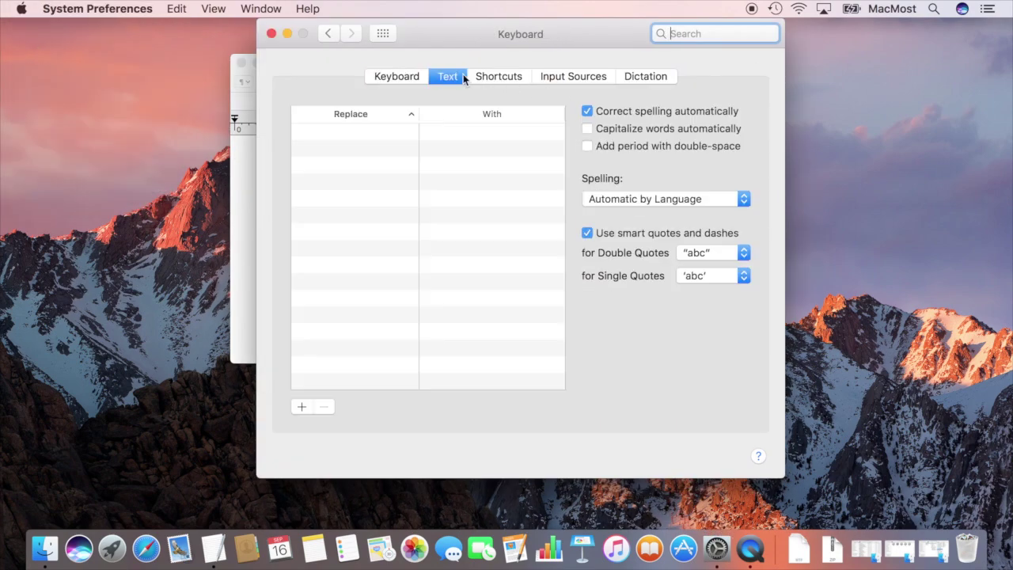
click(649, 144)
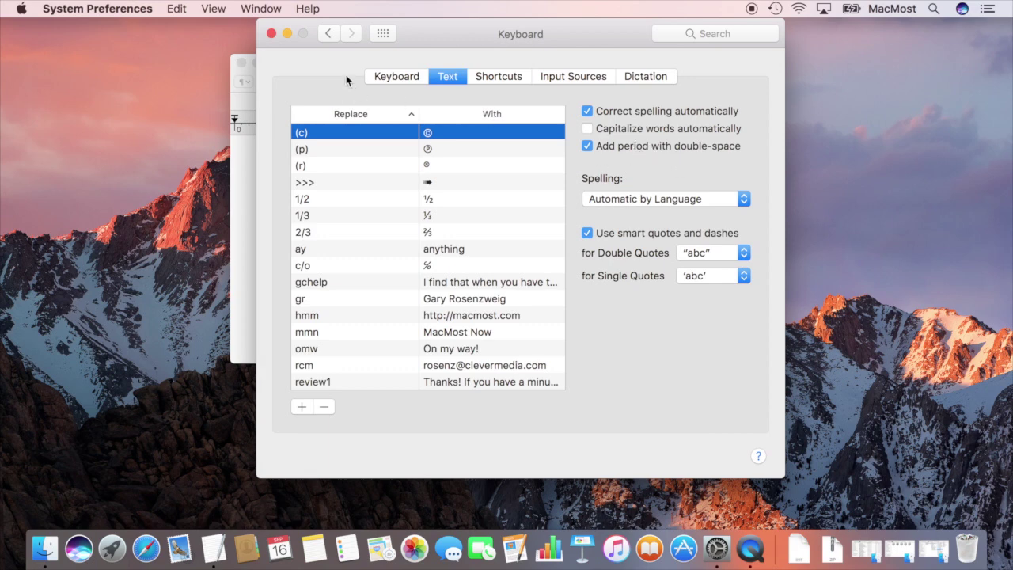
key(super+q)
text(This is a sentence)
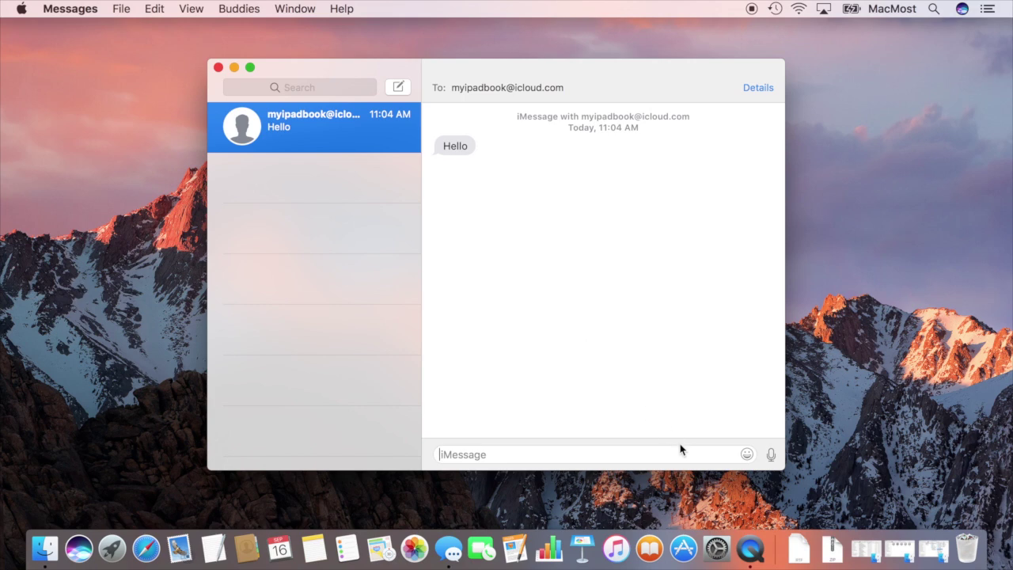
Send 'Hi' followed by a grinning-face emoji.
text(Hi)
click(746, 454)
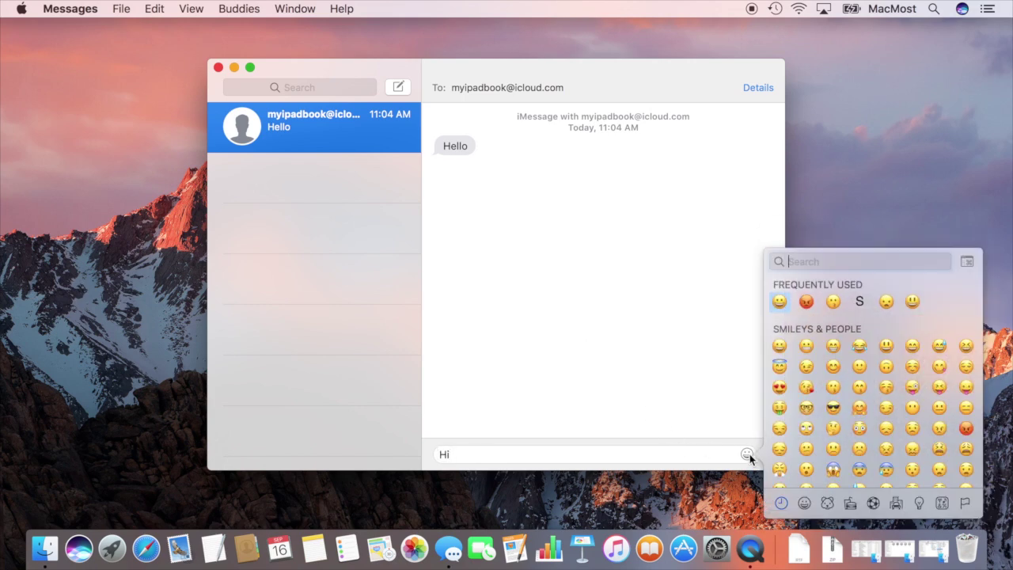
click(781, 305)
key(Return)
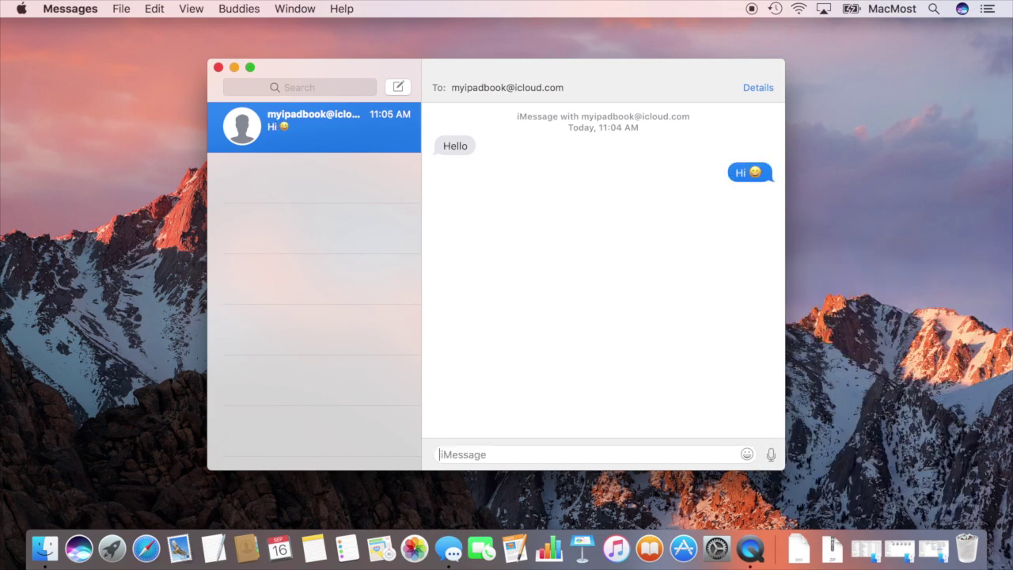
Send a single grinning-face emoji on its own so it appears large.
click(747, 456)
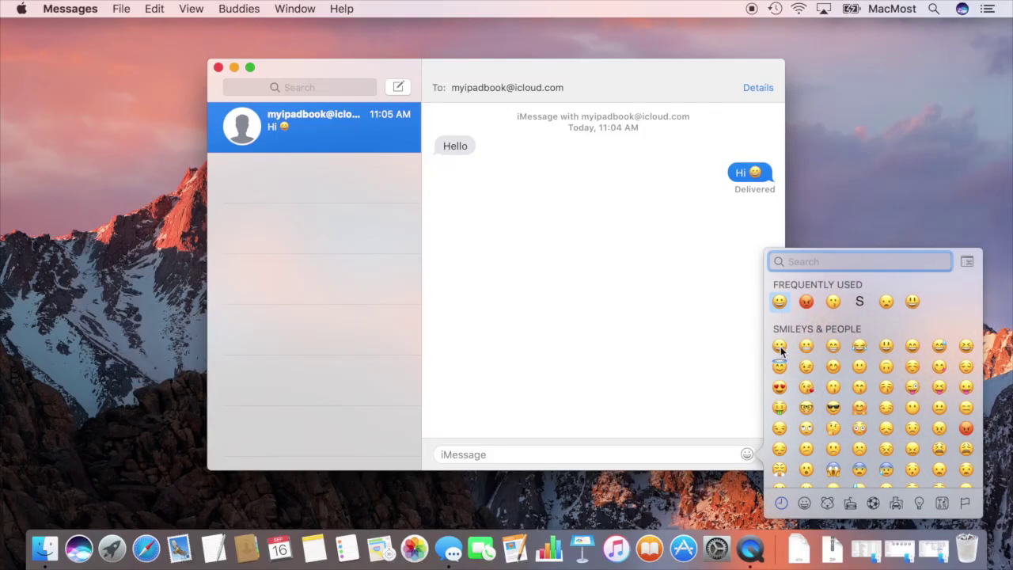
click(779, 346)
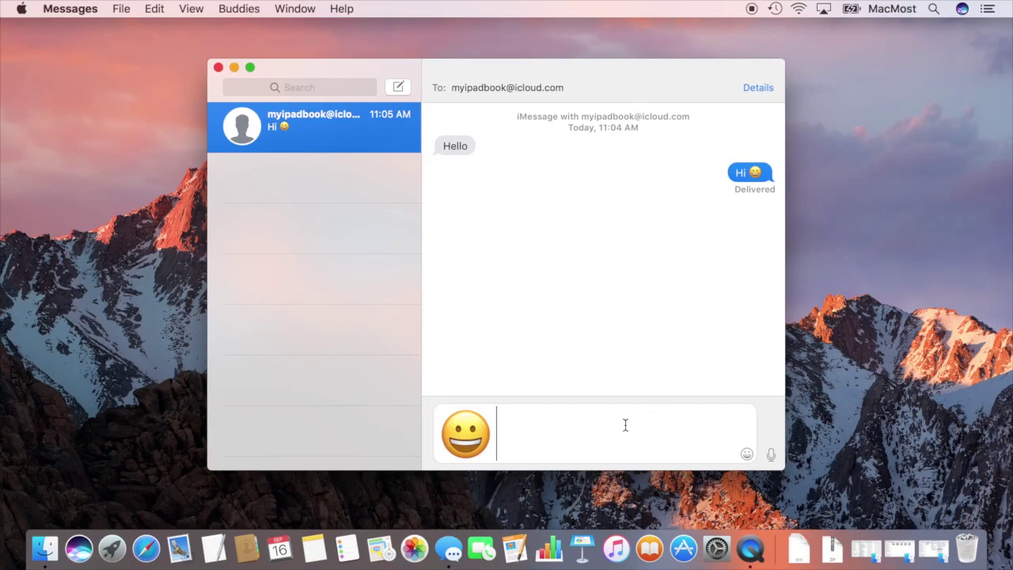
key(Return)
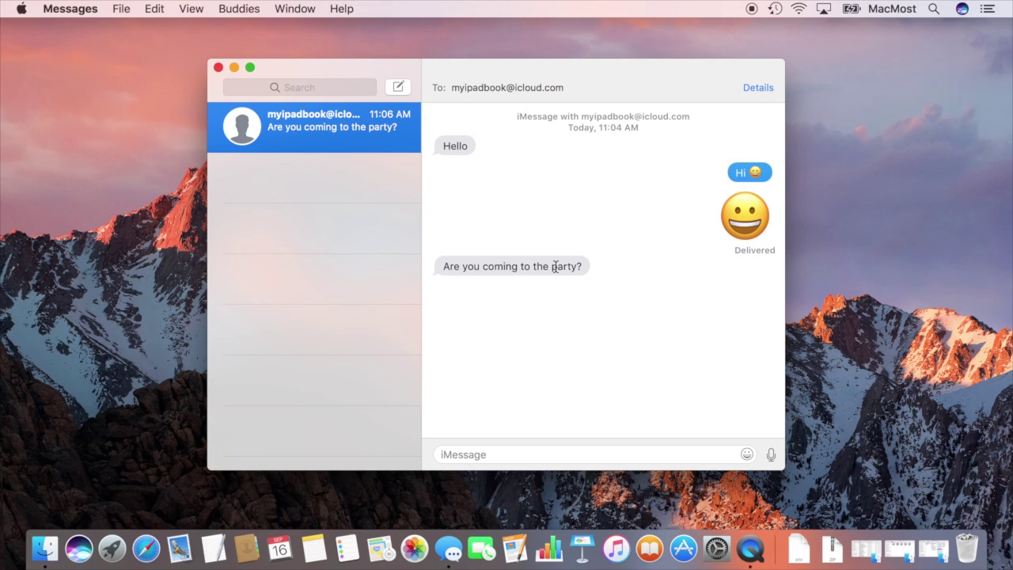
Give the party question a thumbs-up Tapback, check its context menu, then put Messages away.
double_click(555, 266)
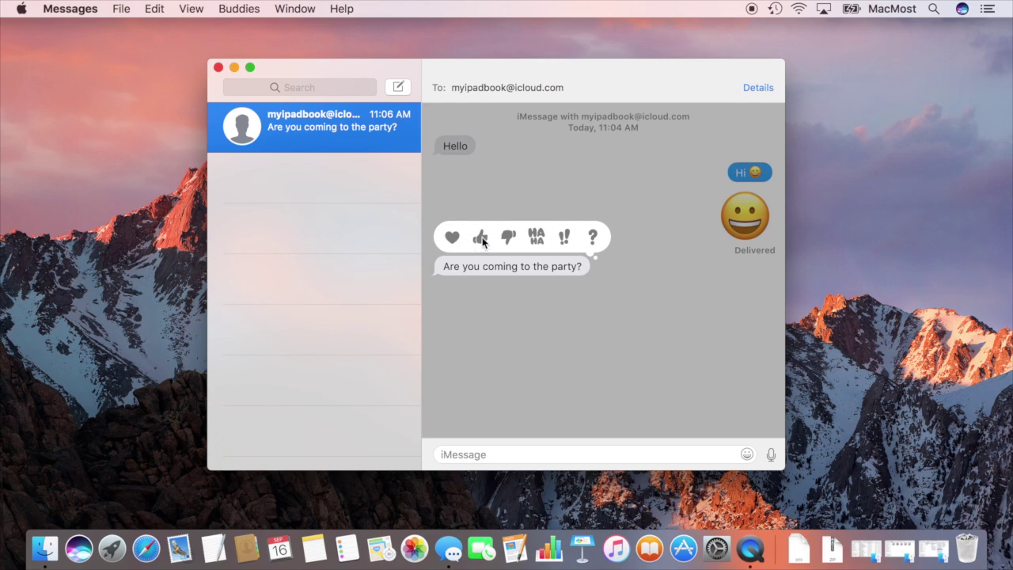
click(481, 237)
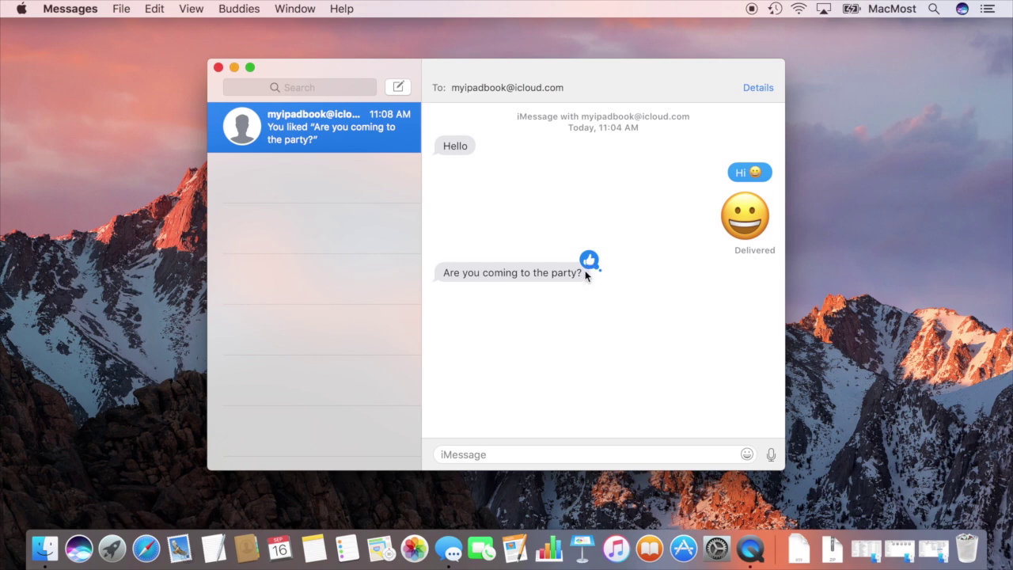
right_click(551, 277)
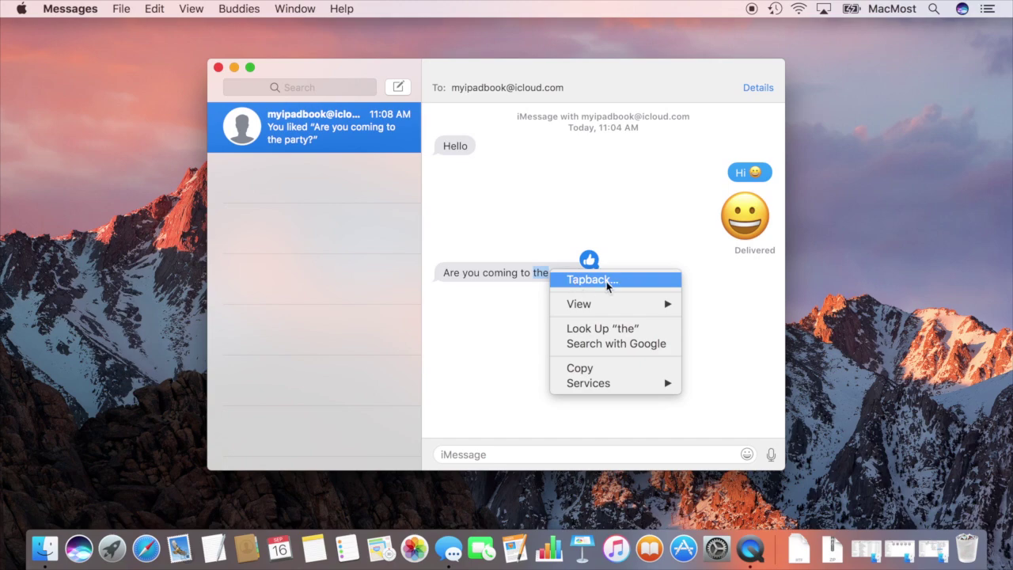
click(493, 310)
key(super+q)
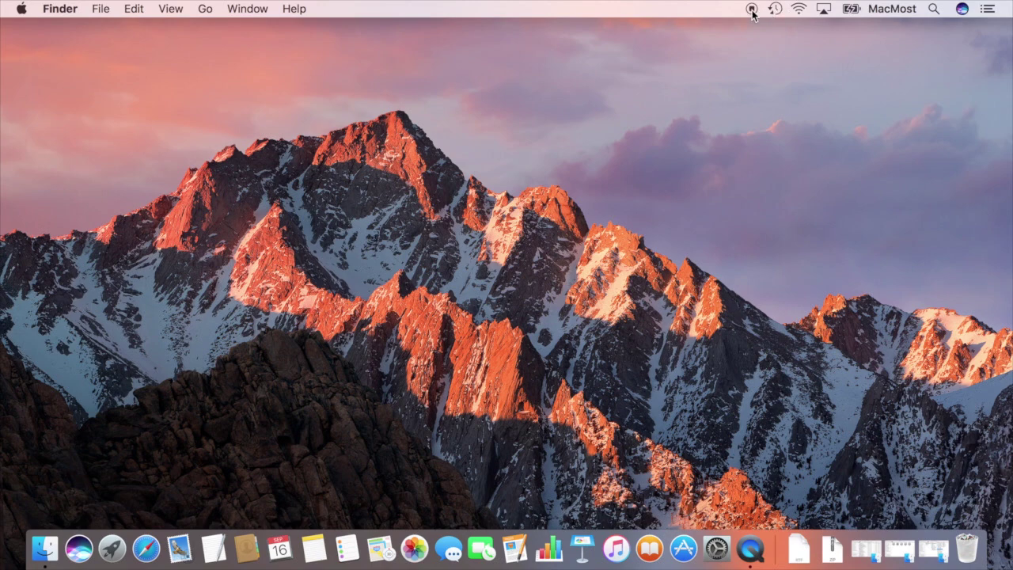
drag(752, 13, 735, 18)
drag(735, 18, 802, 12)
drag(889, 11, 909, 14)
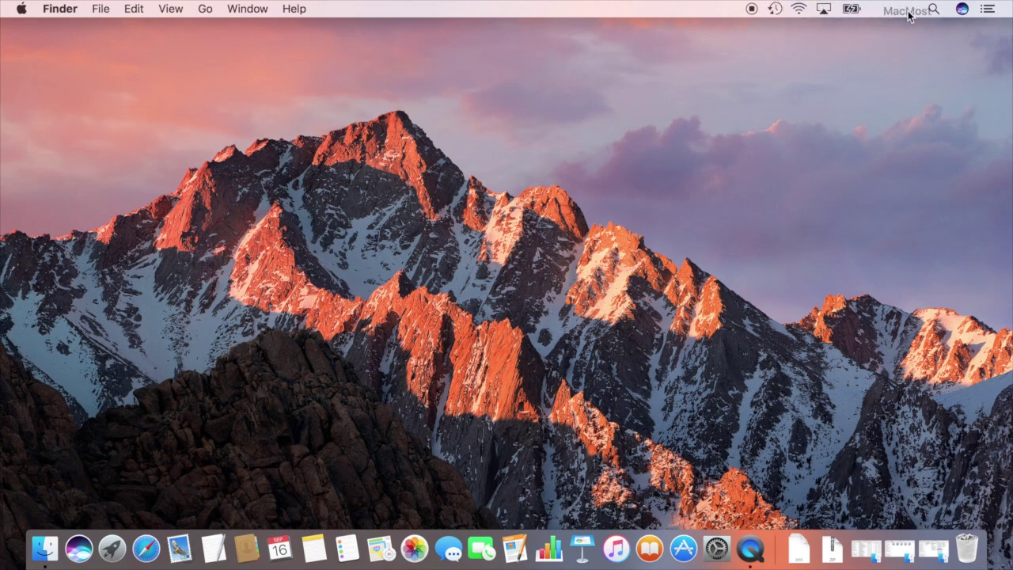
drag(909, 14, 934, 11)
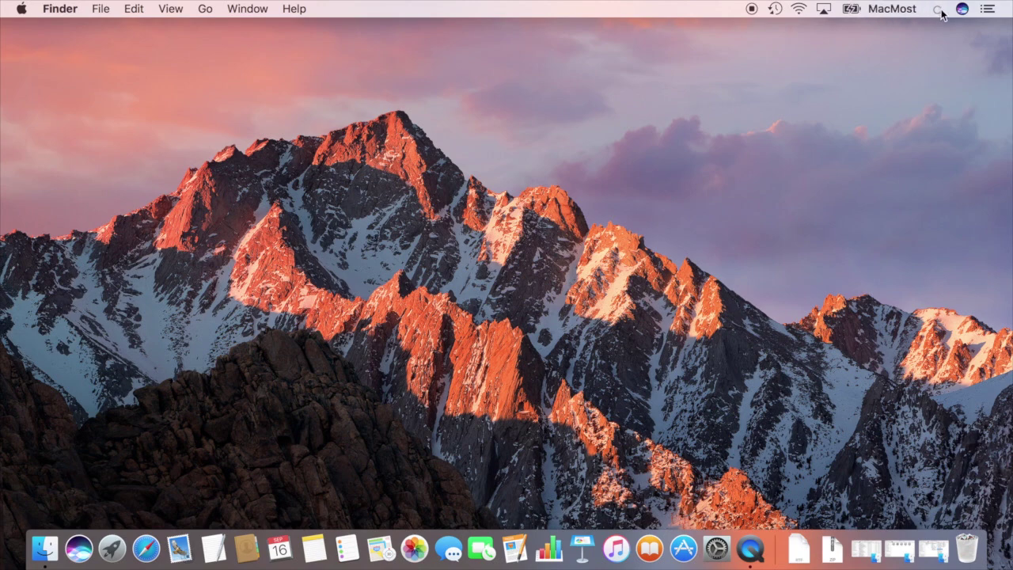
drag(942, 14, 936, 10)
drag(966, 10, 958, 11)
click(988, 10)
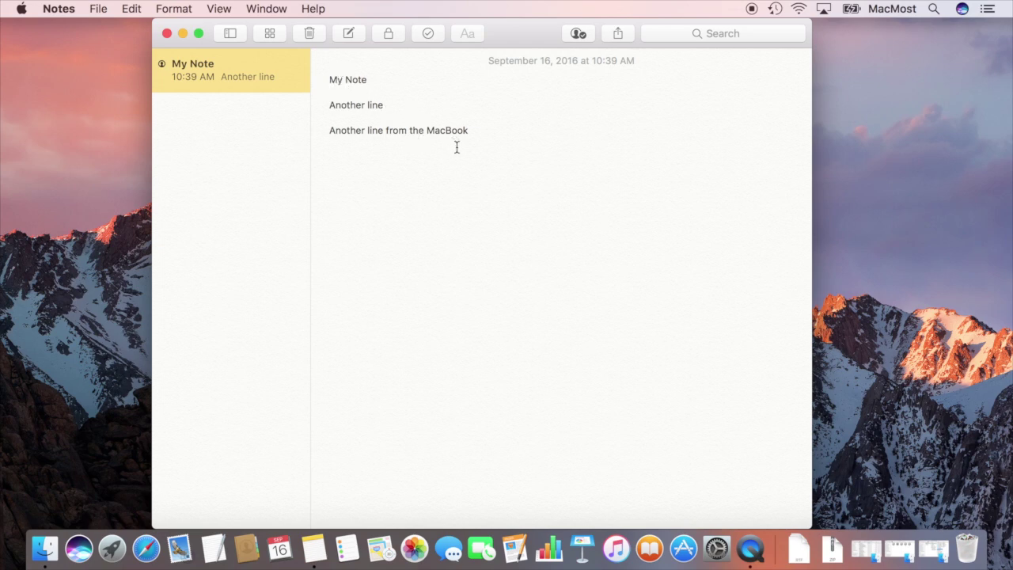
Raise the default text size in Notes preferences, then start a new note titled 'Big'.
click(70, 10)
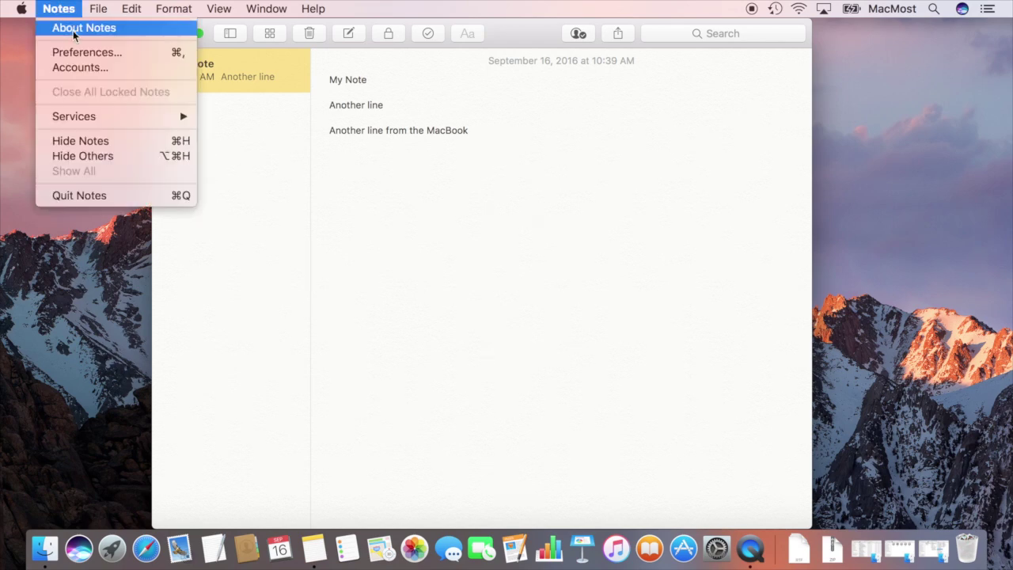
click(74, 50)
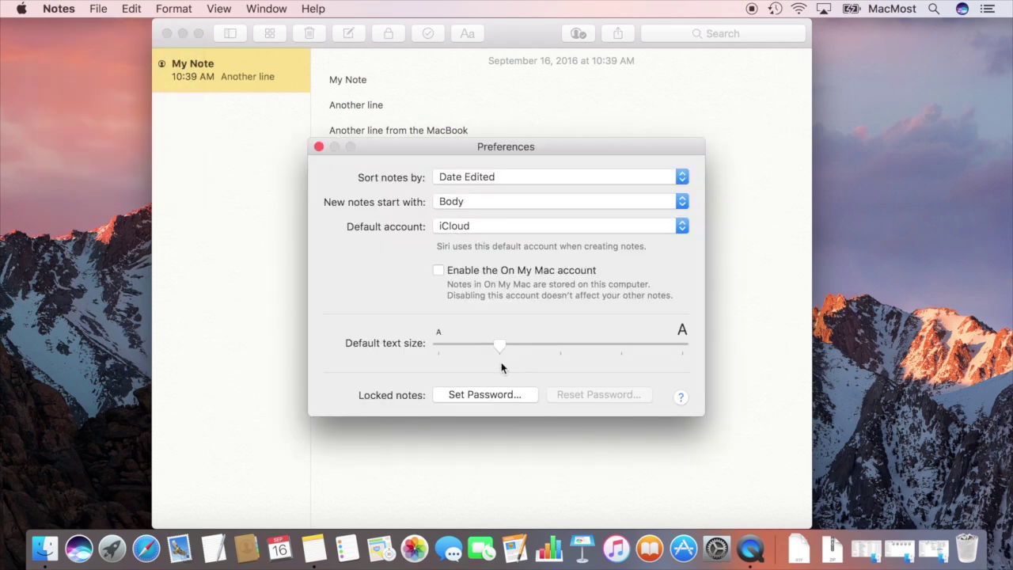
drag(499, 346, 622, 351)
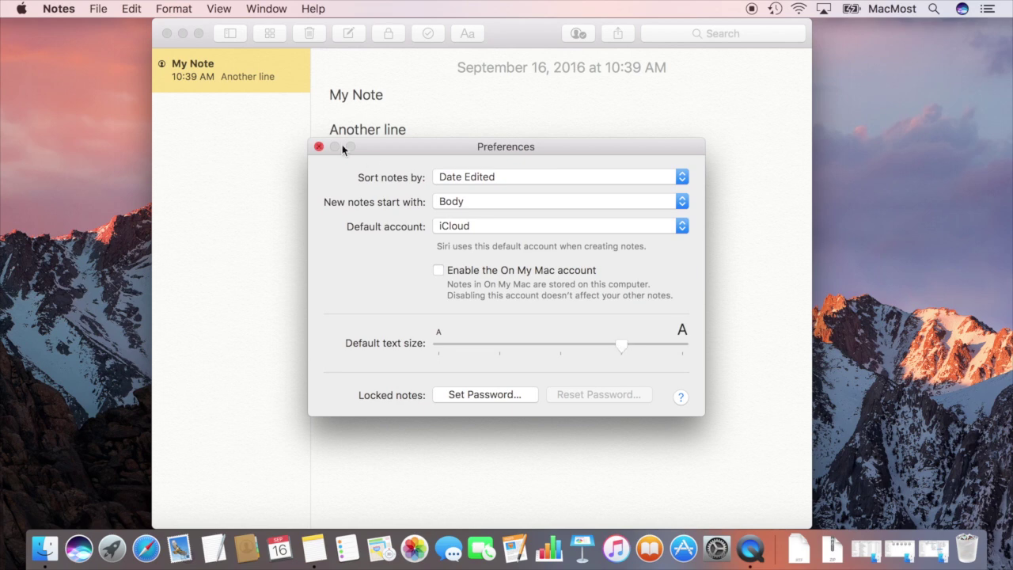
click(319, 147)
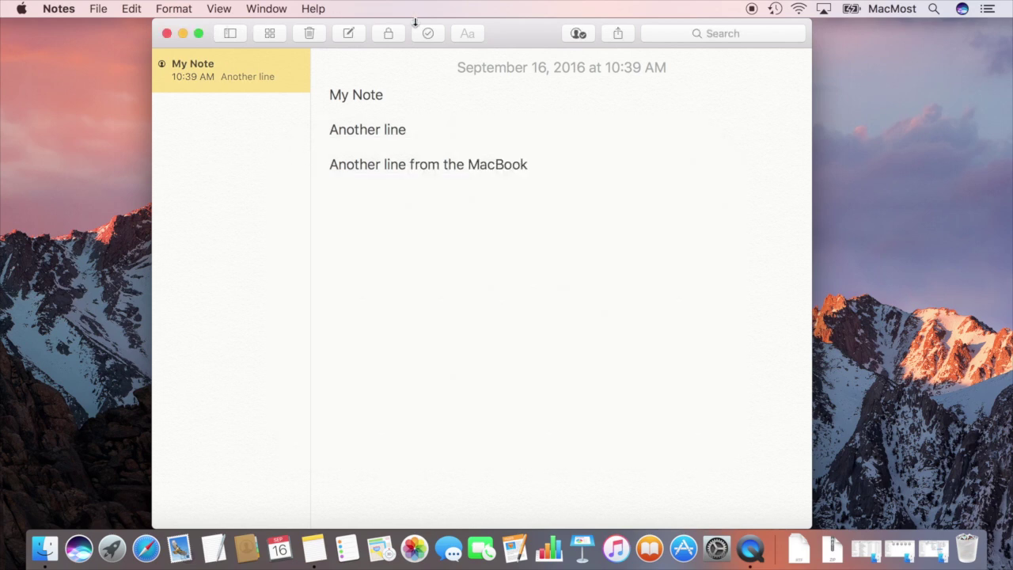
click(349, 34)
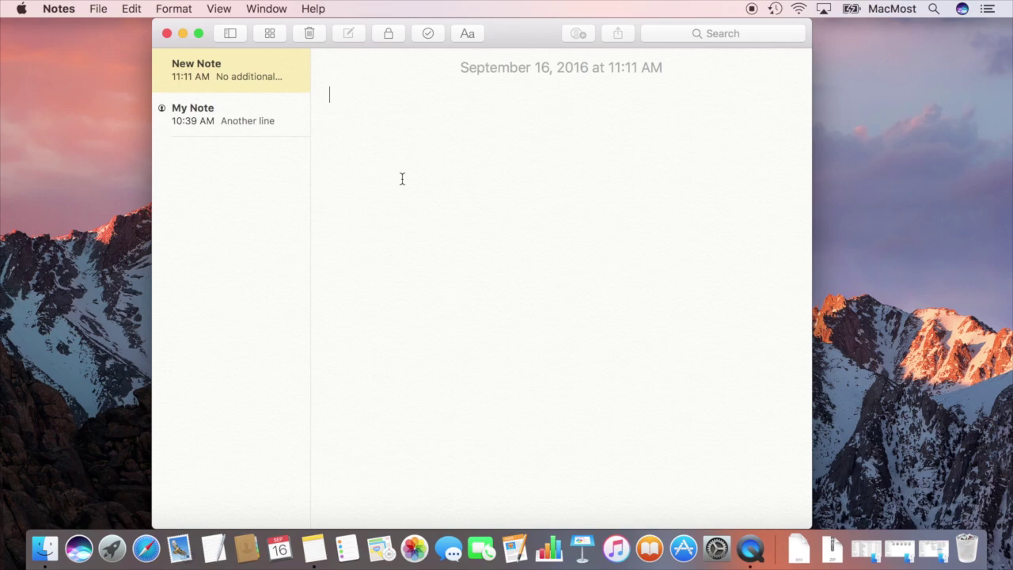
text(Big)
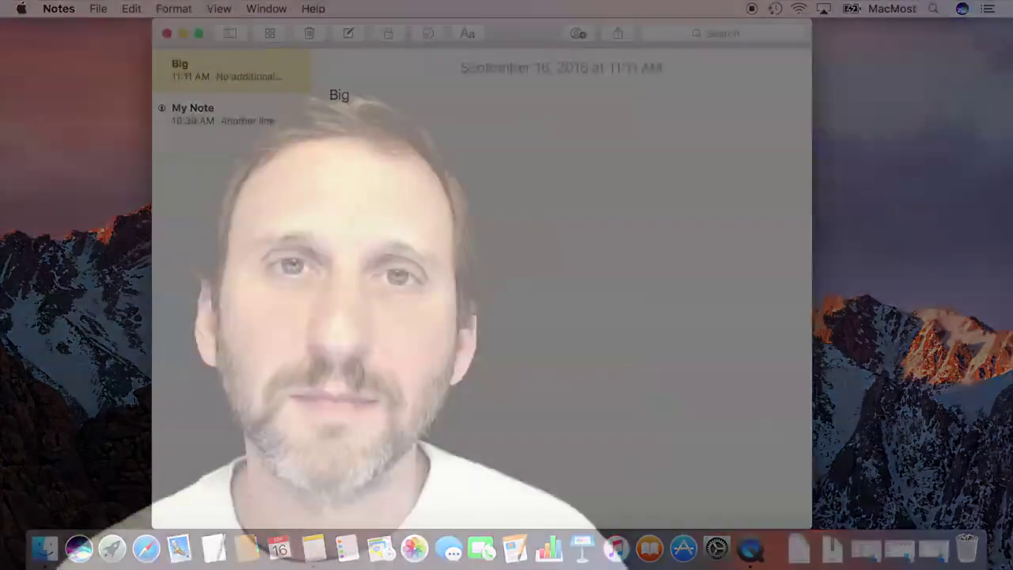